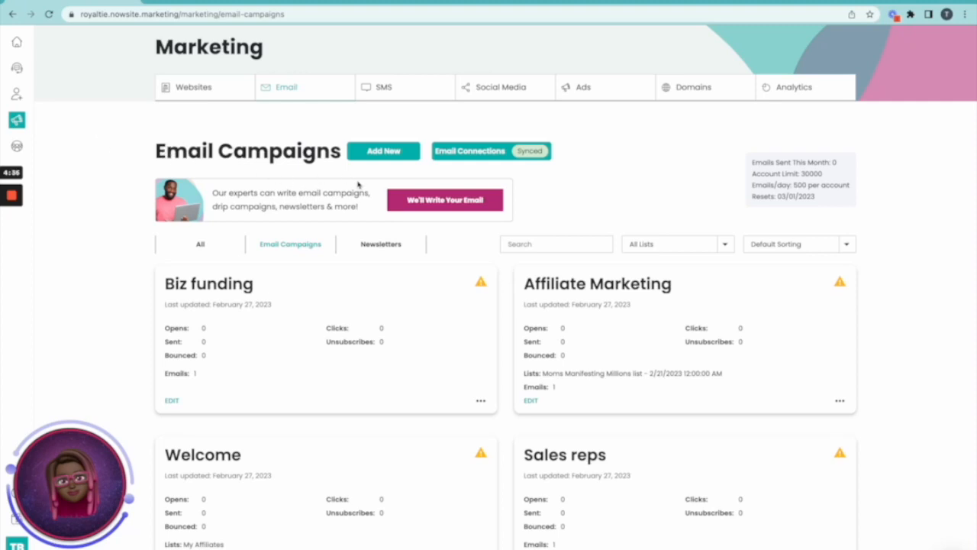
Start a new email campaign named "Nowsite" and choose the available Gmail address as its email account
{"action": "left_click", "coordinate": [386, 158]}
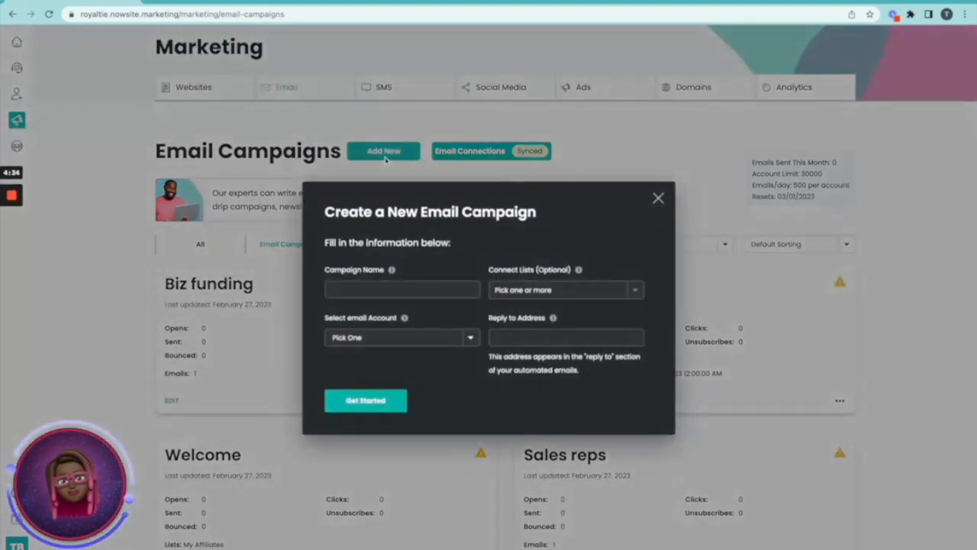
{"action": "left_click", "coordinate": [412, 291]}
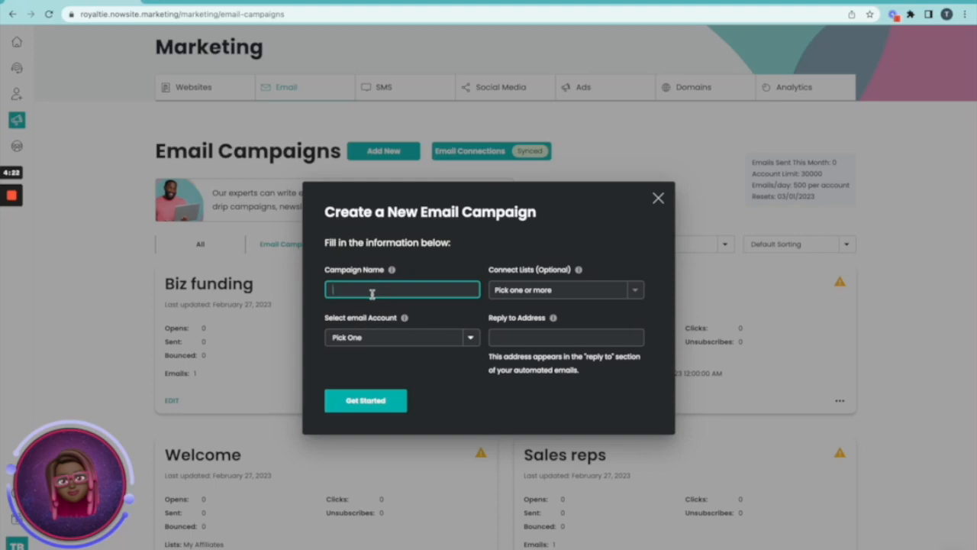
{"action": "type", "text": "N"}
{"action": "left_click", "coordinate": [355, 341]}
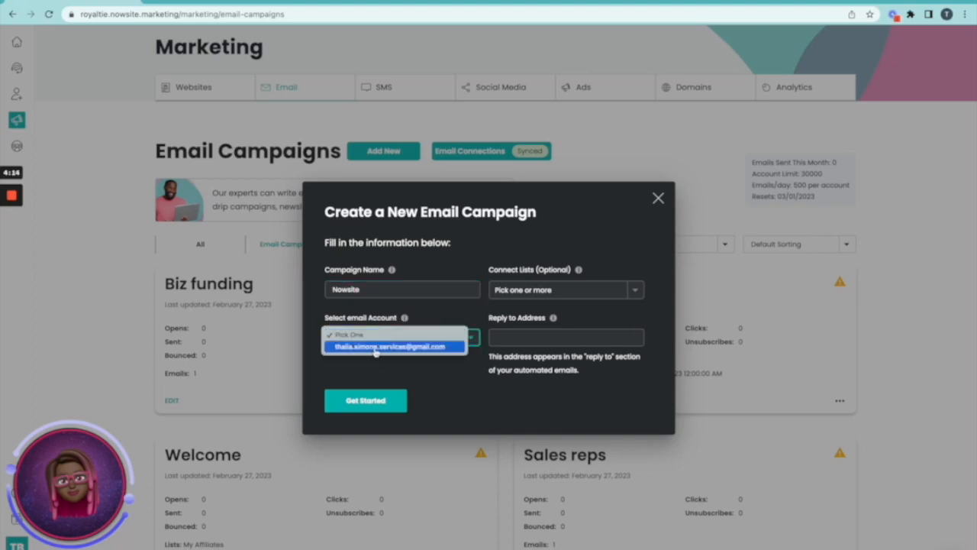
{"action": "left_click", "coordinate": [375, 347]}
Connect the list "Nowsite 2.0 TB list - 2/27/2023" to the campaign and create the campaign
{"action": "left_click", "coordinate": [556, 288]}
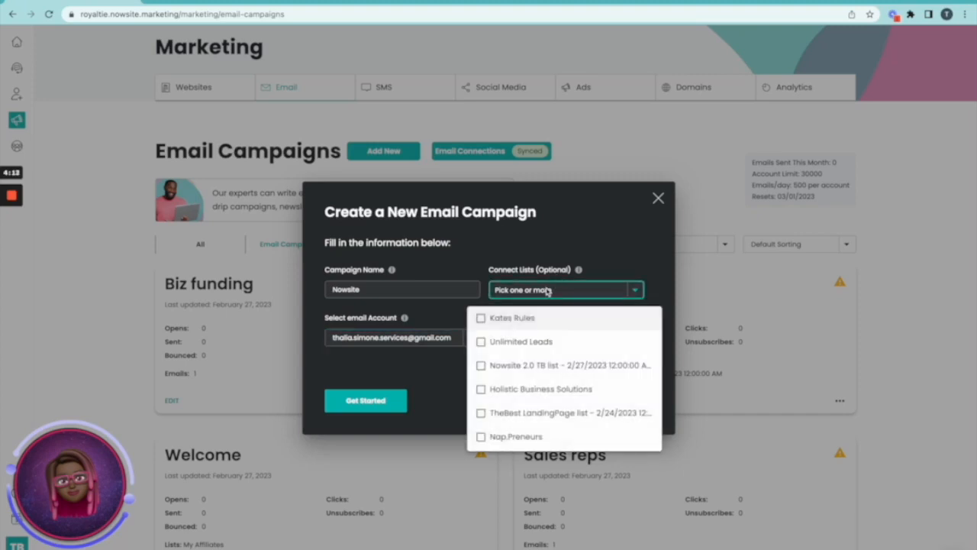
{"action": "left_click", "coordinate": [498, 366]}
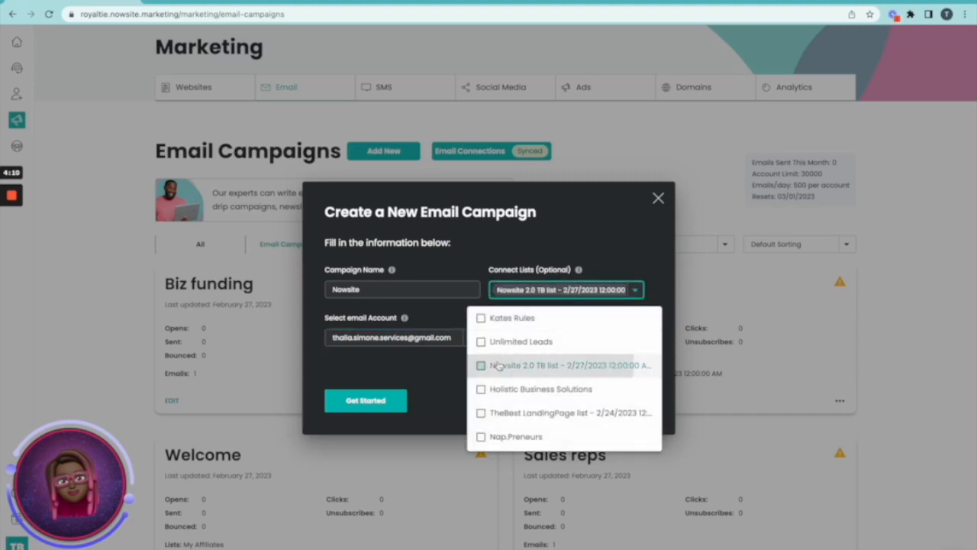
{"action": "left_click", "coordinate": [597, 270]}
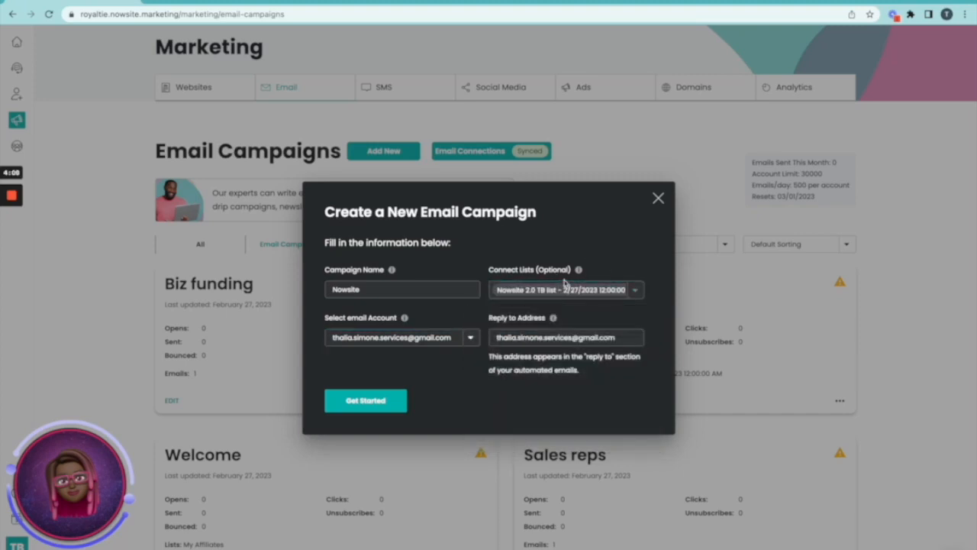
{"action": "left_click", "coordinate": [374, 404]}
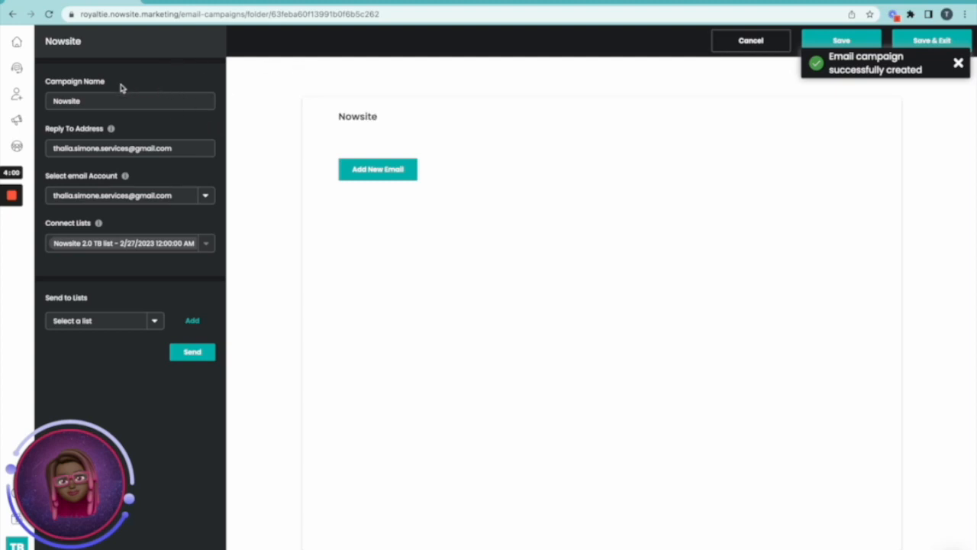
Add "Nowsite 2.0 TB list - 2/27/2023" to the campaign's send lists and try to send the campaign
{"action": "left_click", "coordinate": [84, 100]}
{"action": "left_click", "coordinate": [89, 317]}
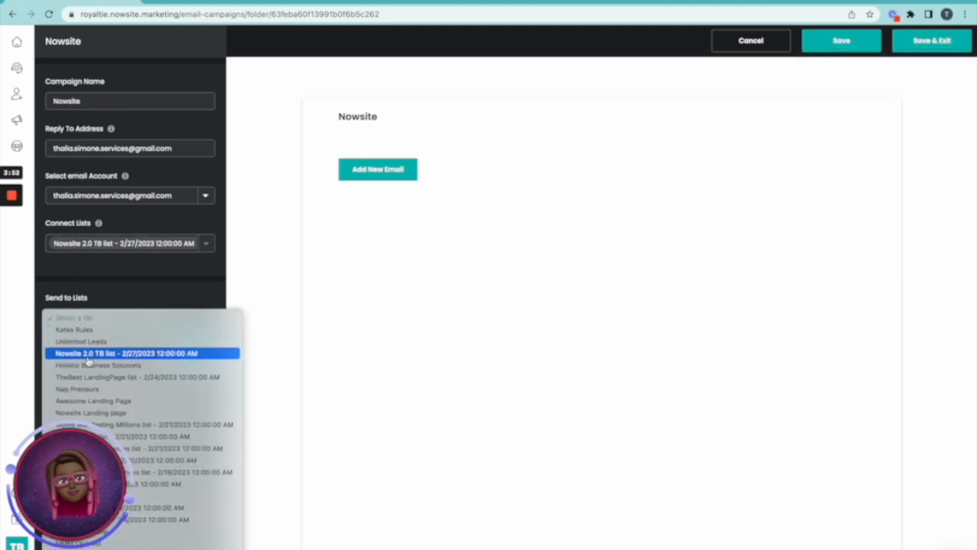
{"action": "left_click", "coordinate": [98, 359]}
{"action": "left_click", "coordinate": [193, 326]}
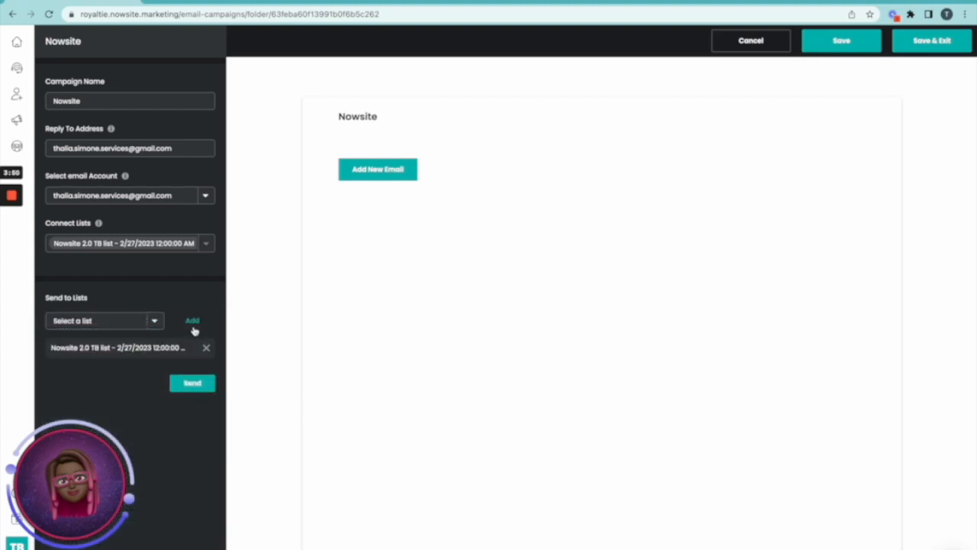
{"action": "left_click", "coordinate": [184, 384]}
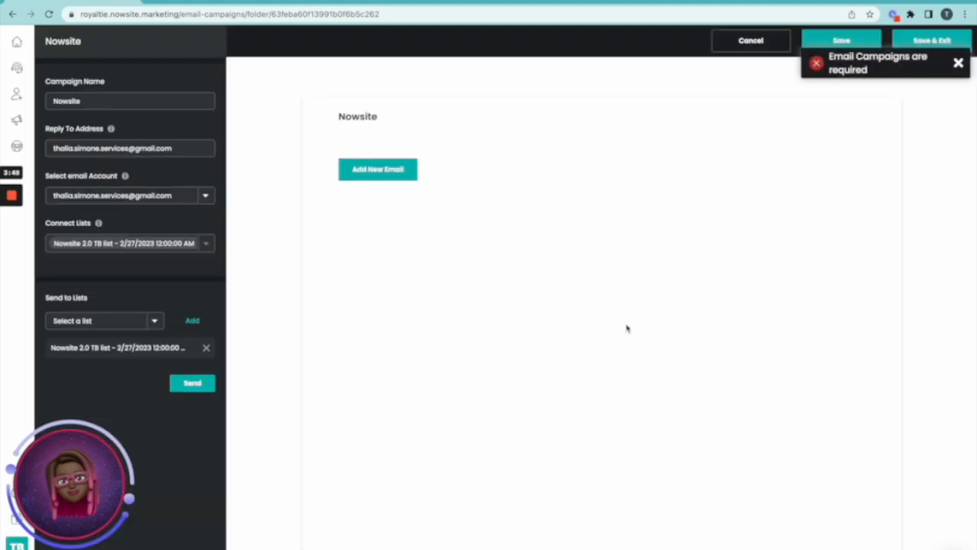
Add a new email to the campaign, saving the pending changes, and place a Large Image section in it
{"action": "left_click", "coordinate": [374, 162]}
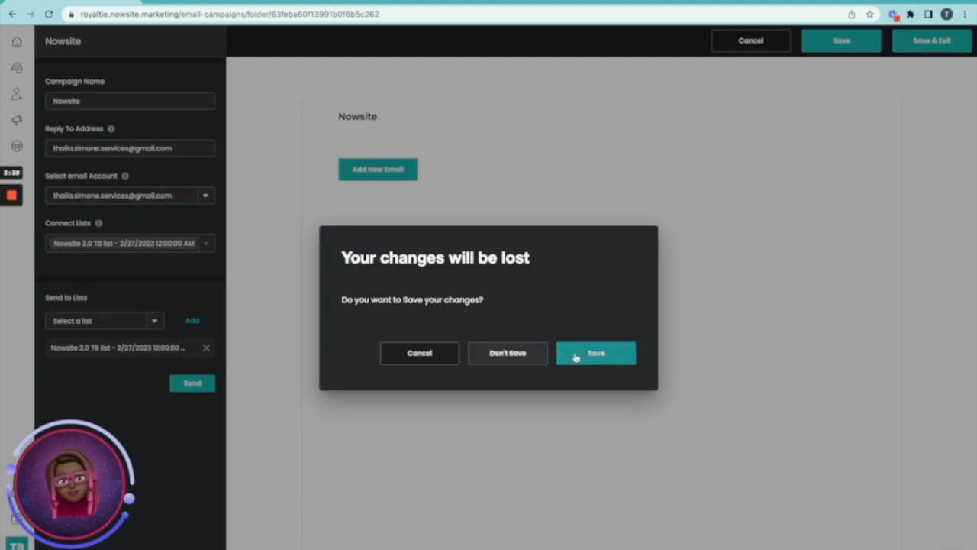
{"action": "left_click", "coordinate": [576, 357]}
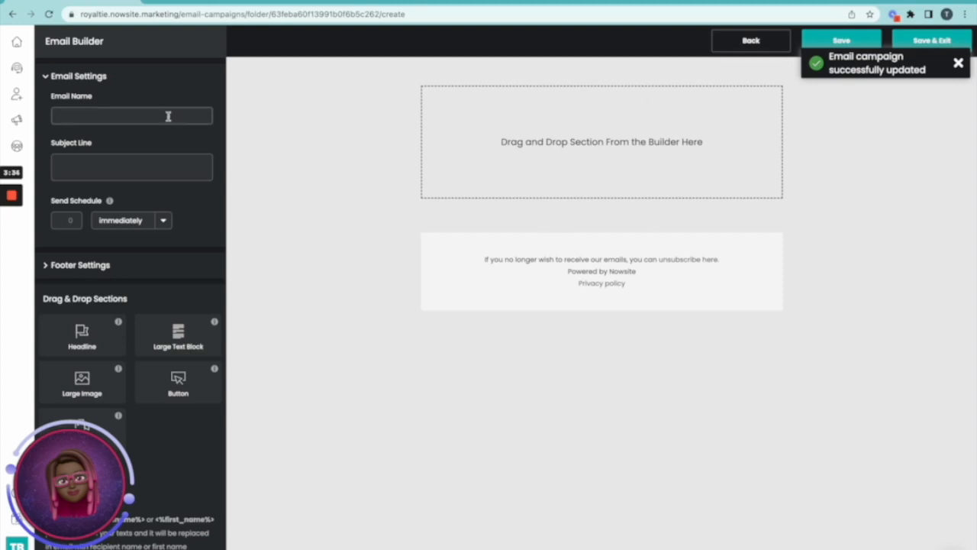
{"action": "left_click_drag", "start_coordinate": [97, 386], "coordinate": [601, 125]}
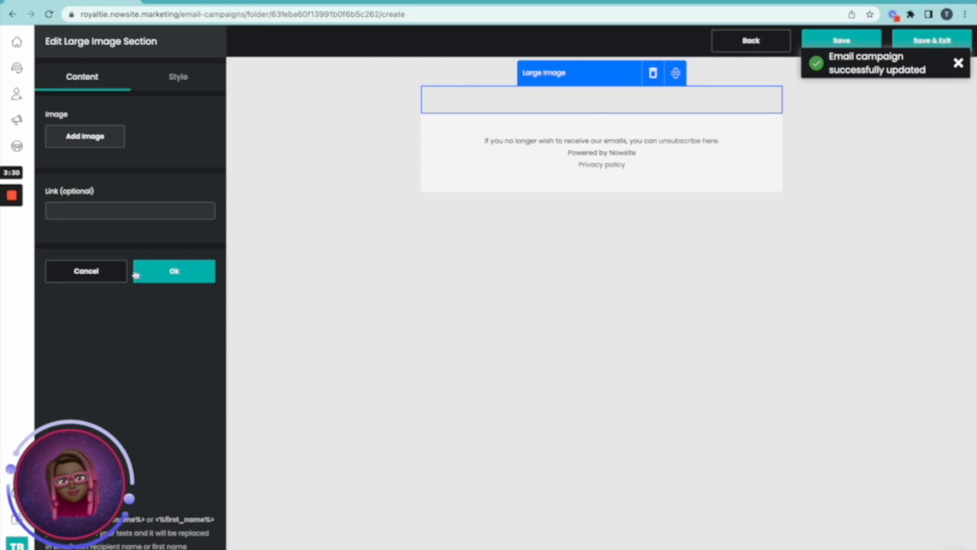
Search Pixabay for "marketing" and open the illustration of people around a smartphone for editing
{"action": "left_click", "coordinate": [90, 141]}
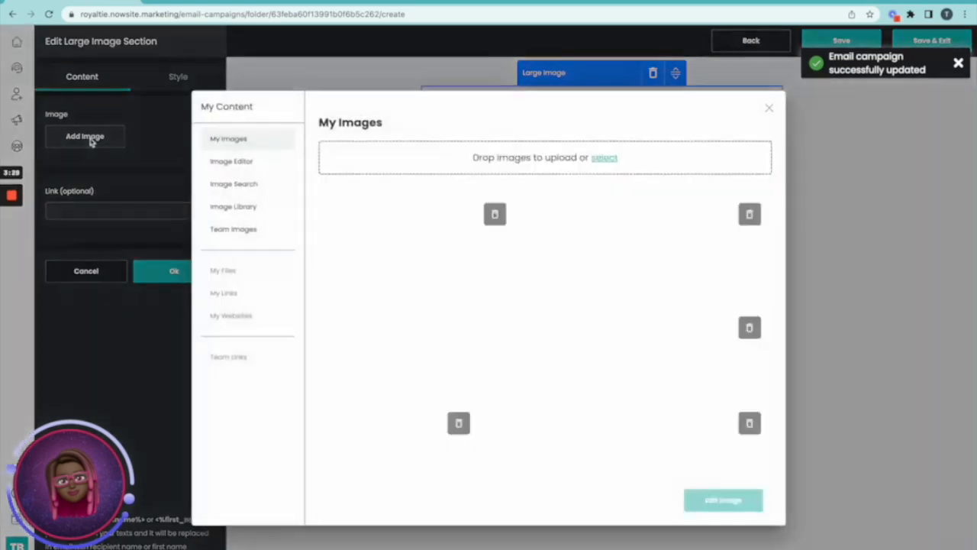
{"action": "scroll", "coordinate": [441, 385], "scroll_direction": "down", "scroll_amount": 3}
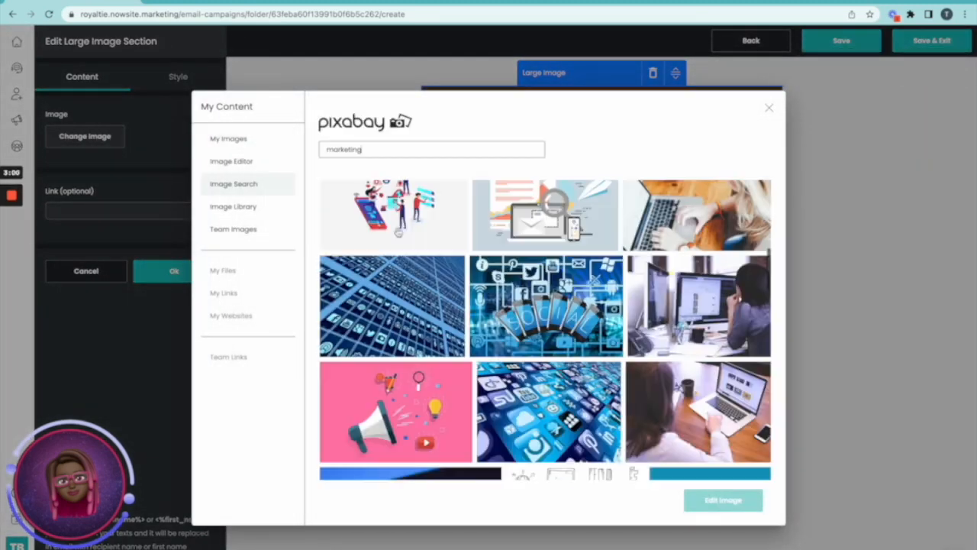
{"action": "left_click", "coordinate": [398, 231]}
{"action": "left_click", "coordinate": [723, 501]}
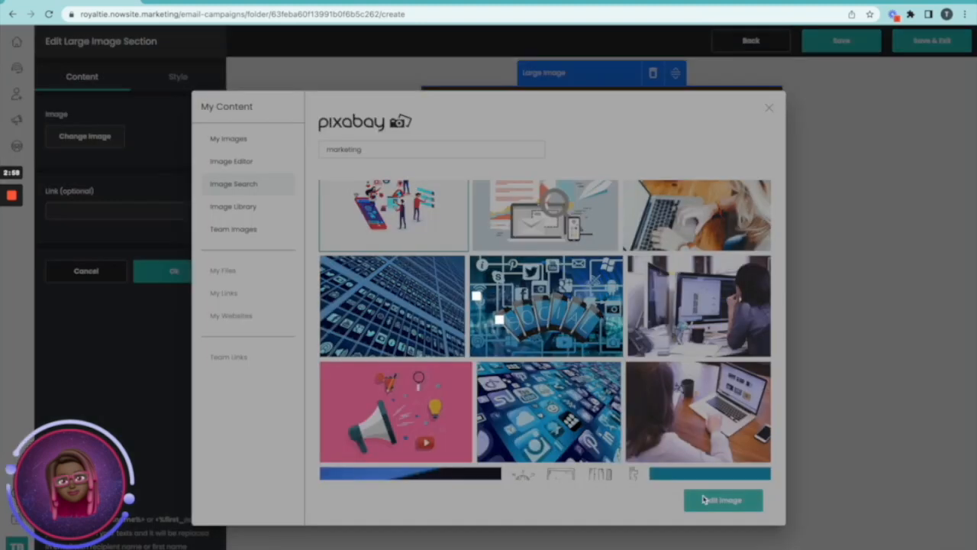
Crop the illustration's empty upper and lower margins, then insert it into the Large Image section
{"action": "left_click_drag", "start_coordinate": [544, 147], "coordinate": [544, 187]}
{"action": "left_click_drag", "start_coordinate": [547, 441], "coordinate": [547, 388]}
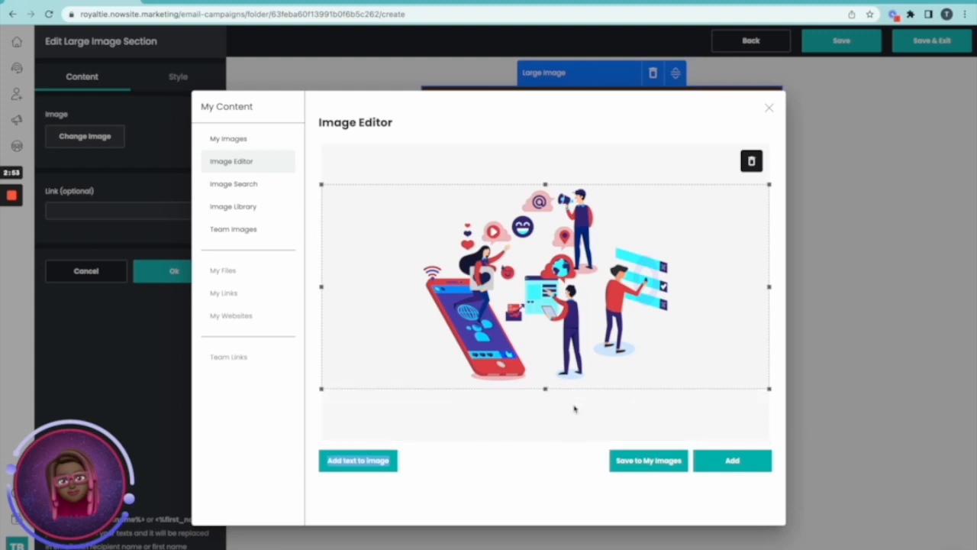
{"action": "left_click", "coordinate": [731, 460]}
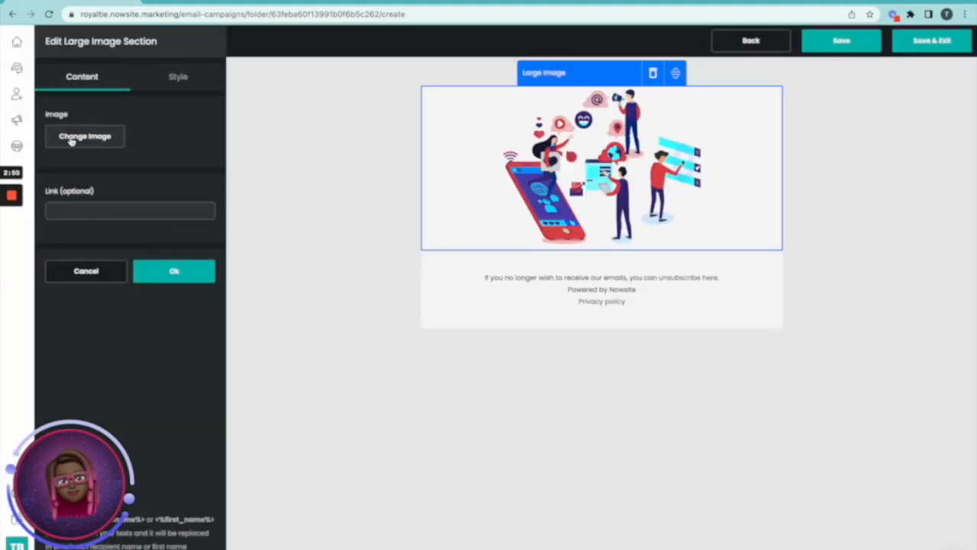
{"action": "left_click", "coordinate": [139, 274]}
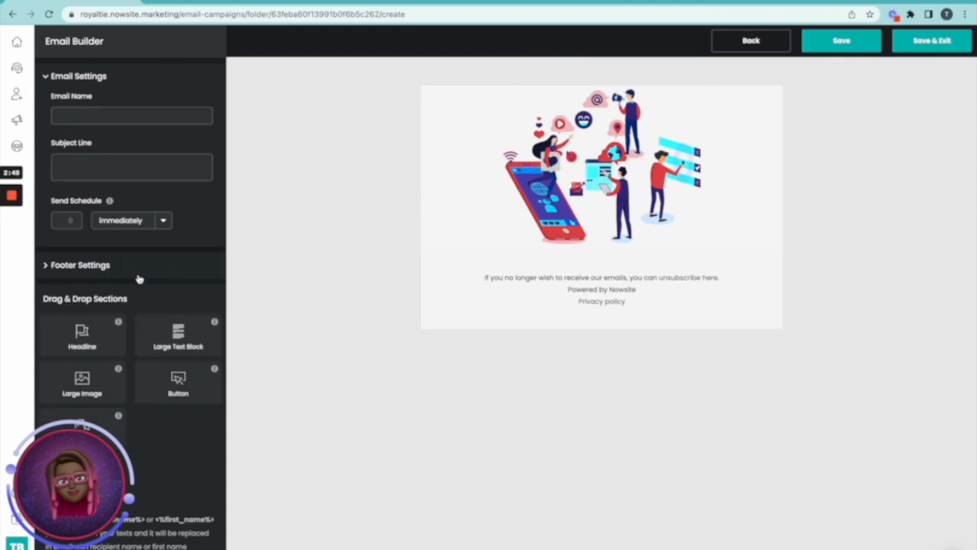
Place a Large Text Block section between the image and the email footer
{"action": "left_click_drag", "start_coordinate": [178, 340], "coordinate": [594, 304]}
{"action": "left_click_drag", "start_coordinate": [178, 340], "coordinate": [462, 276]}
{"action": "left_click_drag", "start_coordinate": [170, 338], "coordinate": [598, 241]}
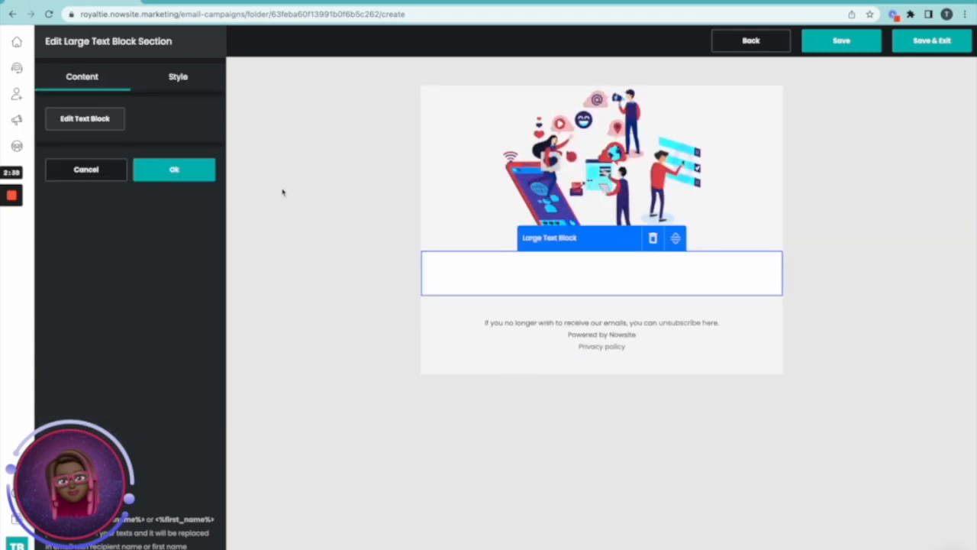
{"action": "left_click", "coordinate": [86, 120]}
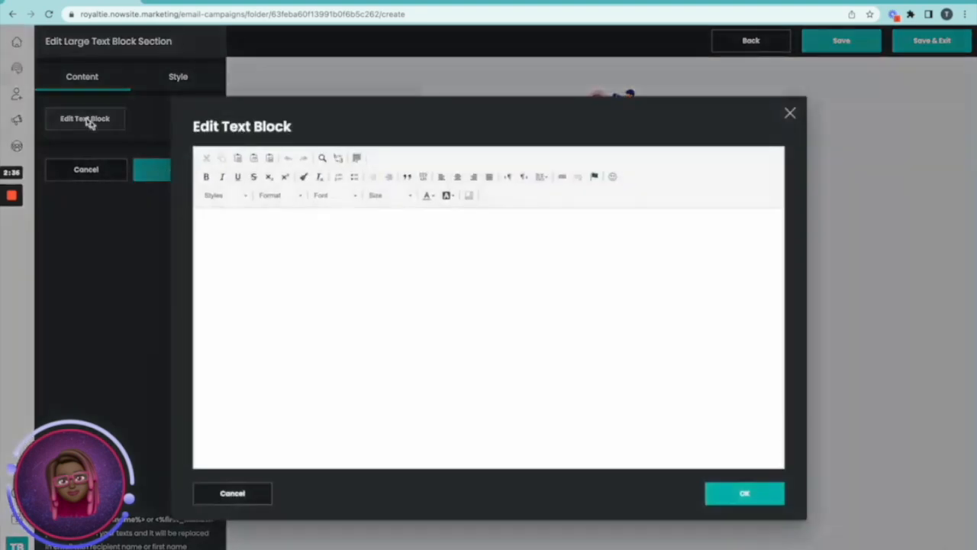
{"action": "left_click", "coordinate": [255, 500]}
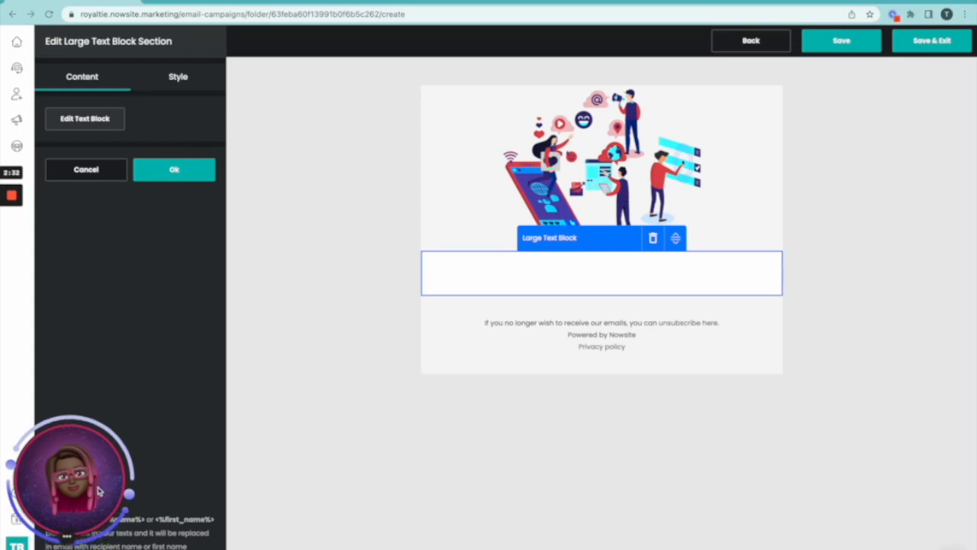
Copy the <%first_name%> placeholder from the hint text
{"action": "triple_click", "coordinate": [131, 520]}
{"action": "left_click", "coordinate": [129, 520]}
{"action": "left_click_drag", "start_coordinate": [104, 521], "coordinate": [214, 520]}
{"action": "left_click", "coordinate": [185, 520]}
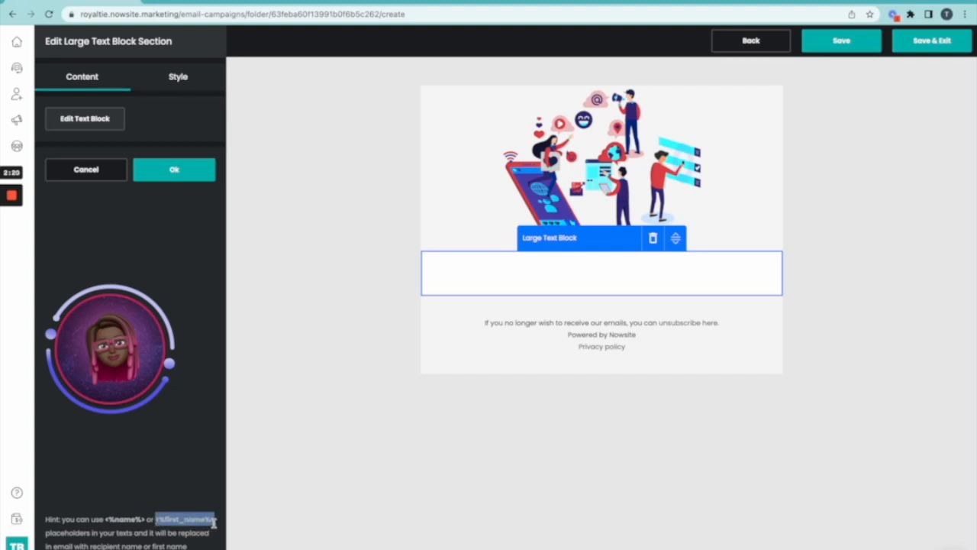
{"action": "right_click", "coordinate": [194, 519]}
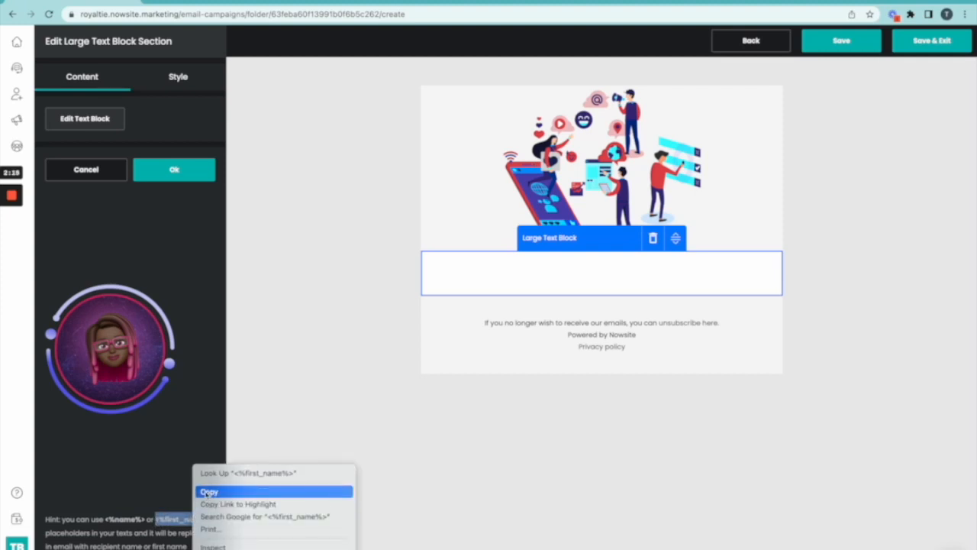
{"action": "left_click", "coordinate": [208, 492]}
Write "Hi <%first_name%>," and "Just saying Hi! Have you heard of Nowsite. I love using it to set up all my marketing campaigns! Try it!"
{"action": "left_click", "coordinate": [100, 122]}
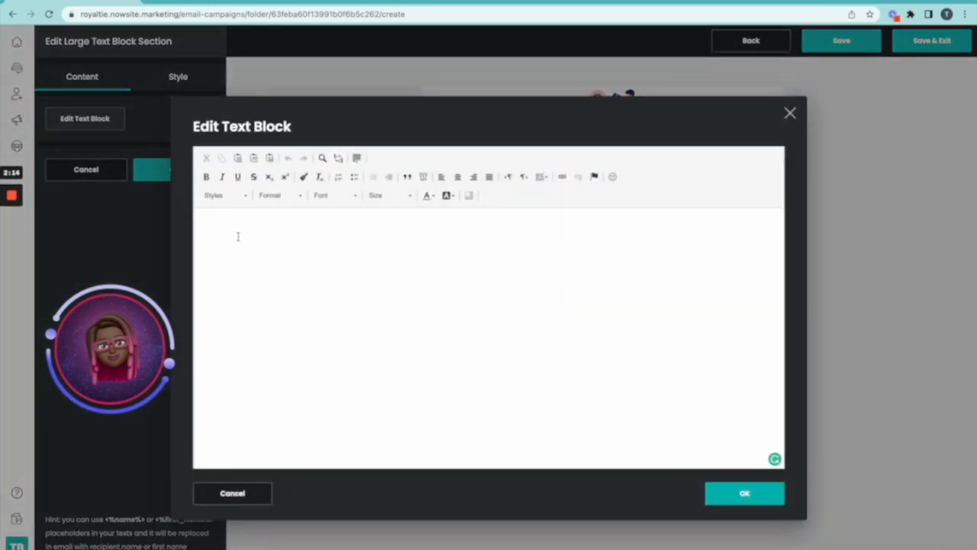
{"action": "type", "text": "Hi"}
{"action": "key", "text": "ctrl+v"}
{"action": "type", "text": "ave you heard of N"}
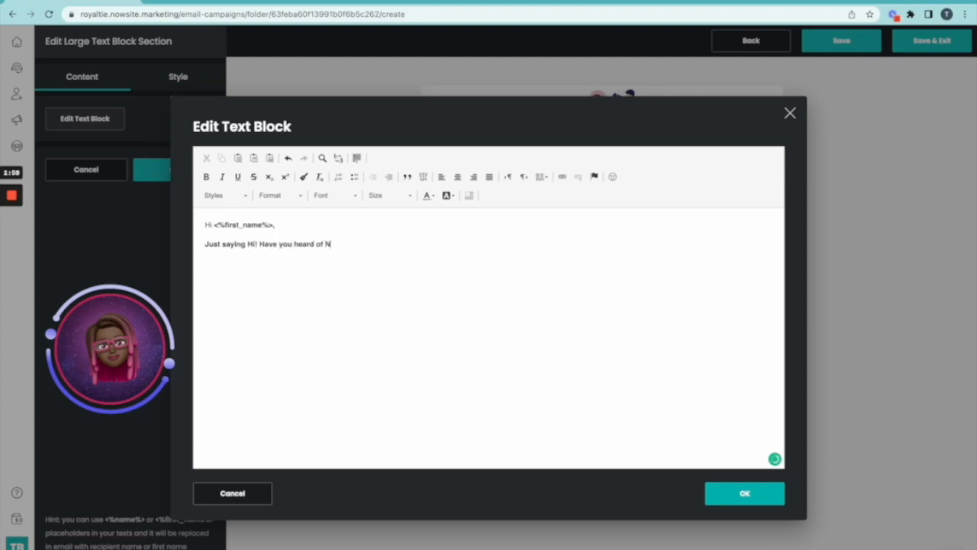
{"action": "type", "text": "owsite. If love using it to"}
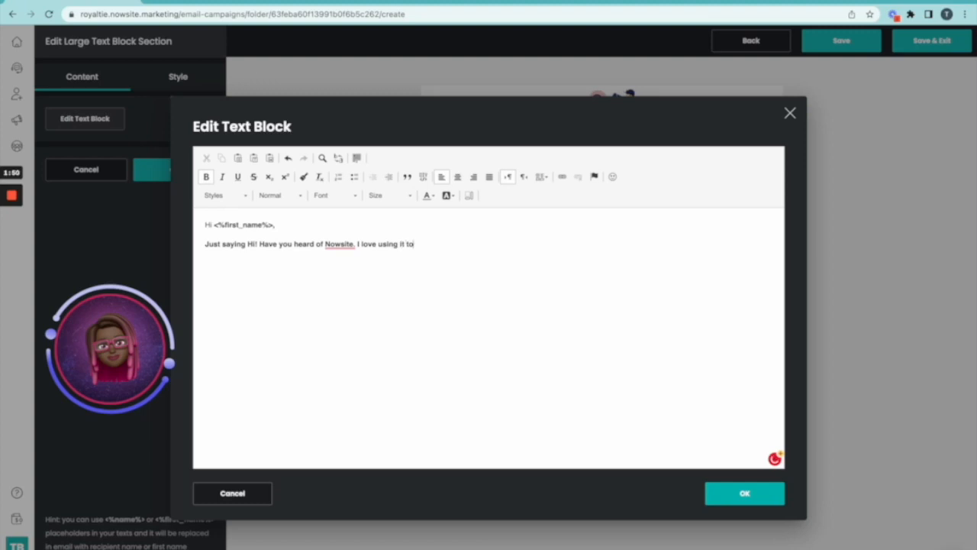
{"action": "type", "text": " set up all my.marketing campaigns! Try it!"}
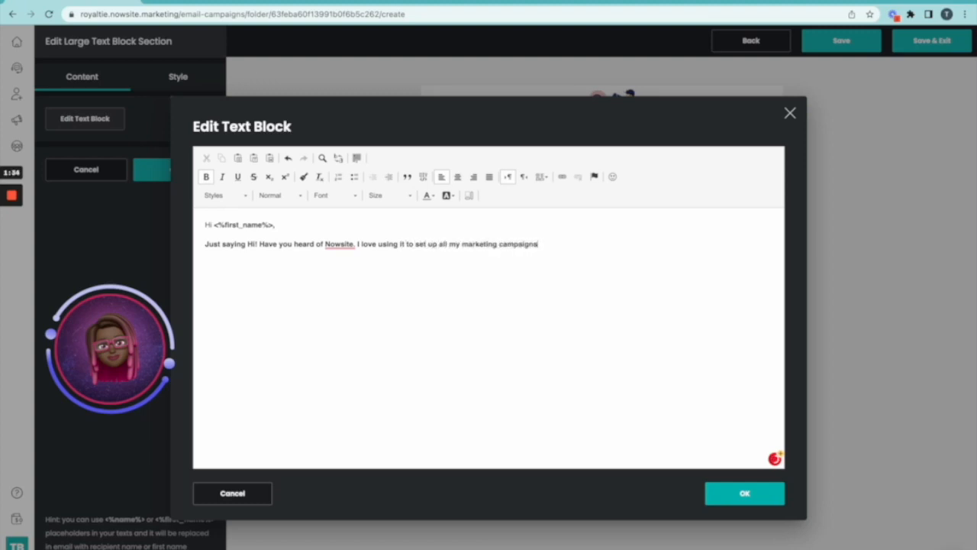
Remove the bold formatting from the body sentence and from the first-name placeholder in the greeting
{"action": "left_click_drag", "start_coordinate": [201, 250], "coordinate": [624, 244]}
{"action": "key", "text": "ctrl+b"}
{"action": "left_click_drag", "start_coordinate": [214, 225], "coordinate": [277, 225]}
{"action": "key", "text": "ctrl+b"}
Add "Let me know what you think!" and sign off with "Sincerely," and the sender's first name, correcting the closing's spelling
{"action": "left_click", "coordinate": [204, 262]}
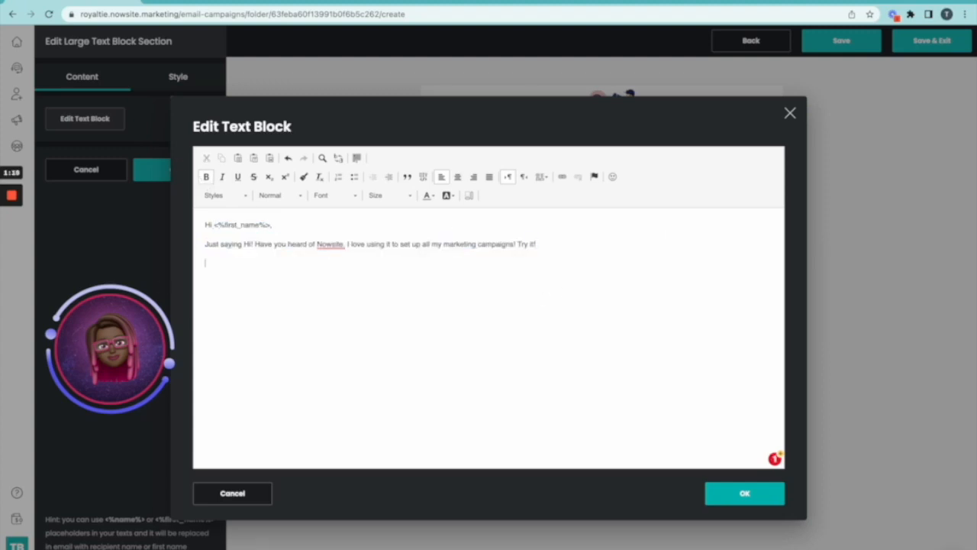
{"action": "type", "text": "Let me know what you think! Sincerly,"}
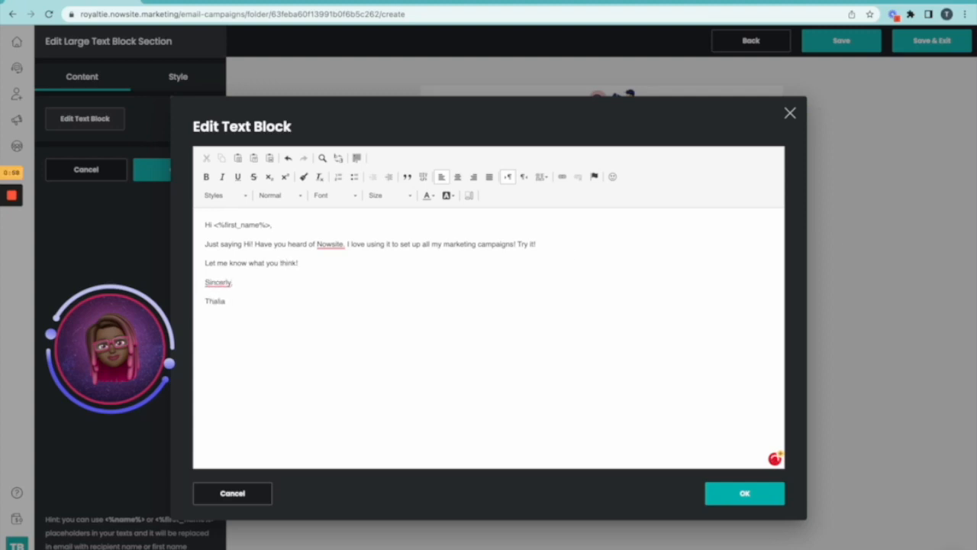
{"action": "mouse_move", "coordinate": [219, 283]}
{"action": "left_click", "coordinate": [227, 302]}
{"action": "left_click_drag", "start_coordinate": [518, 244], "coordinate": [541, 243]}
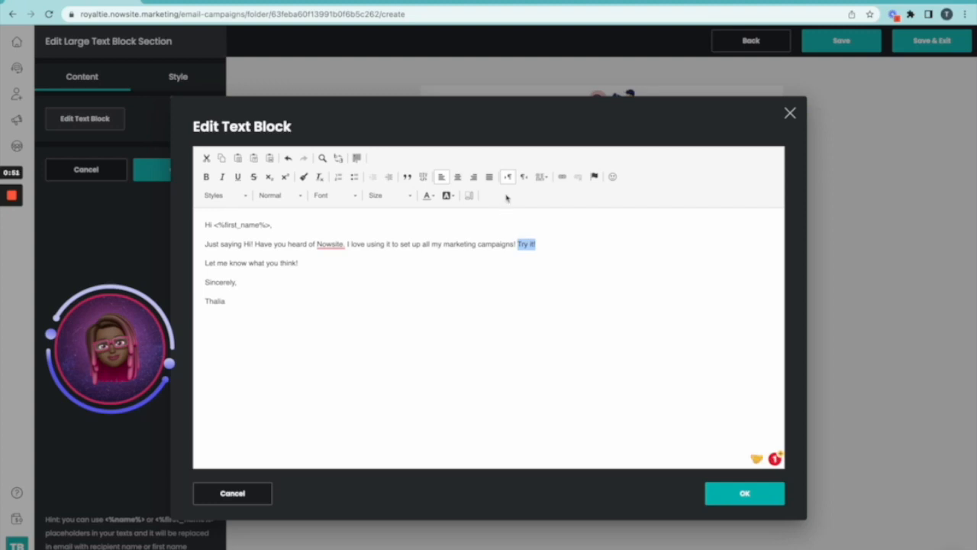
{"action": "left_click", "coordinate": [562, 177]}
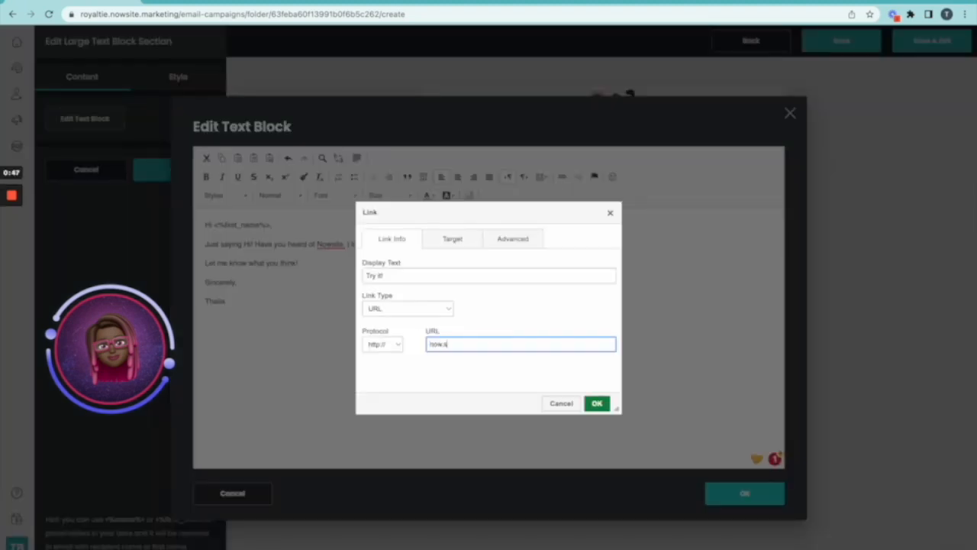
{"action": "left_click", "coordinate": [443, 309]}
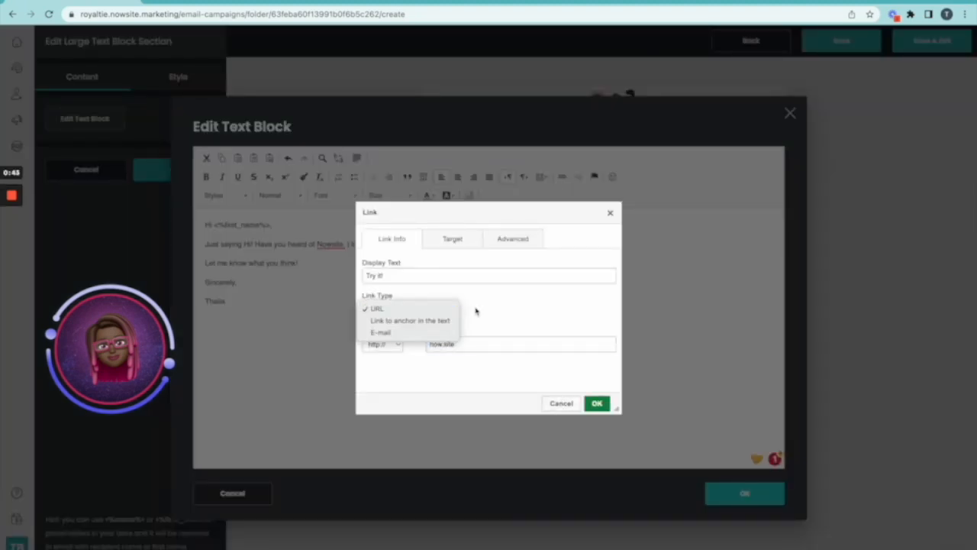
{"action": "left_click", "coordinate": [477, 310]}
{"action": "left_click", "coordinate": [598, 403]}
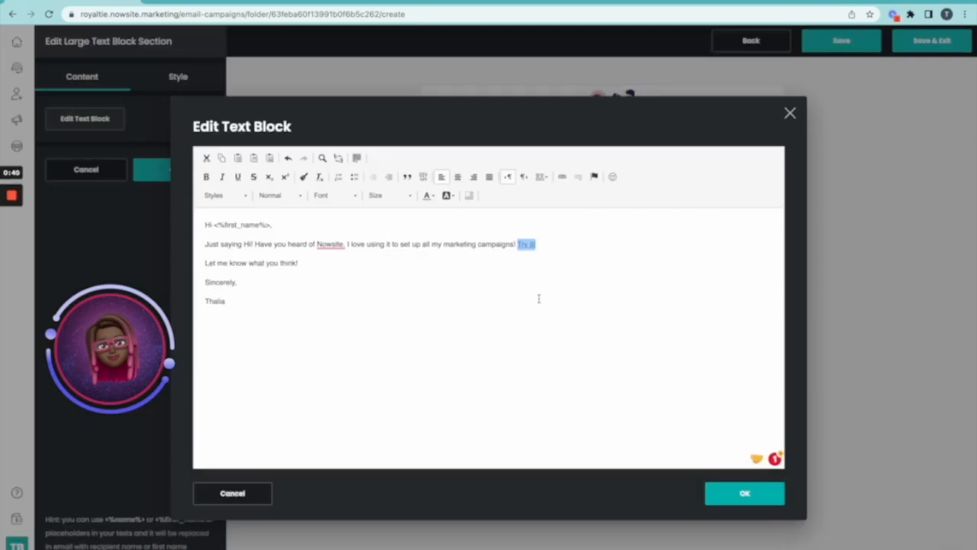
{"action": "left_click", "coordinate": [309, 326]}
{"action": "left_click", "coordinate": [729, 493]}
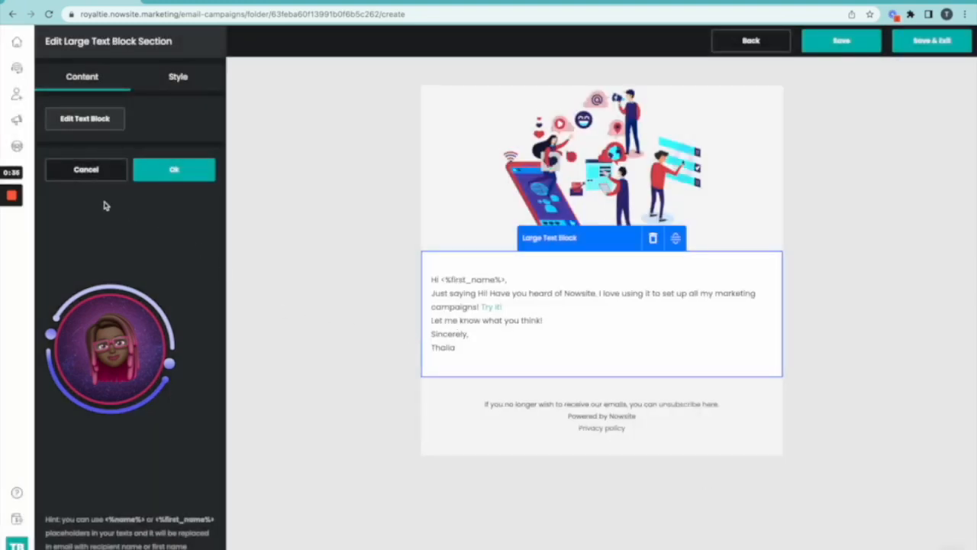
Confirm the edited large text block section and return to the email builder
{"action": "left_click", "coordinate": [164, 168]}
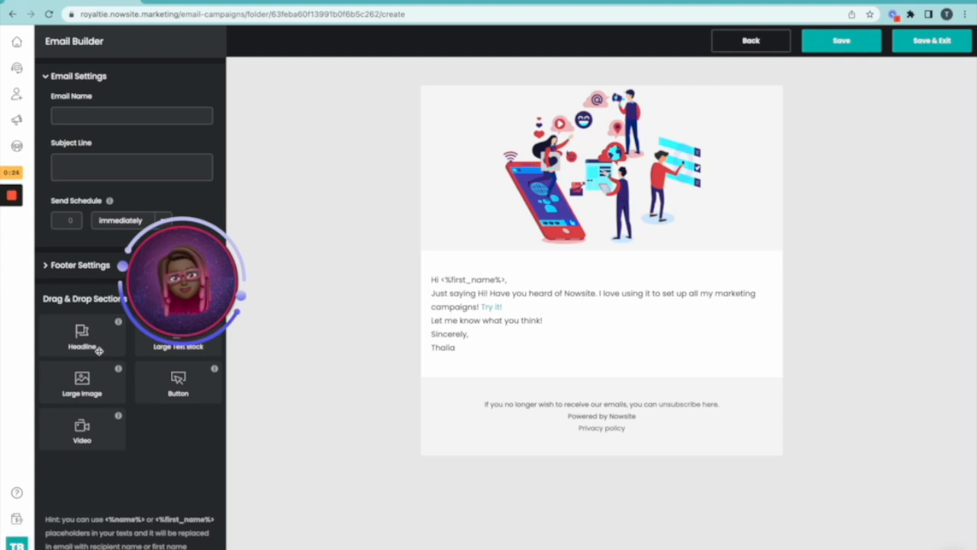
Try out a headline section between the image and the text block, and delete it again
{"action": "left_click_drag", "start_coordinate": [99, 352], "coordinate": [628, 294]}
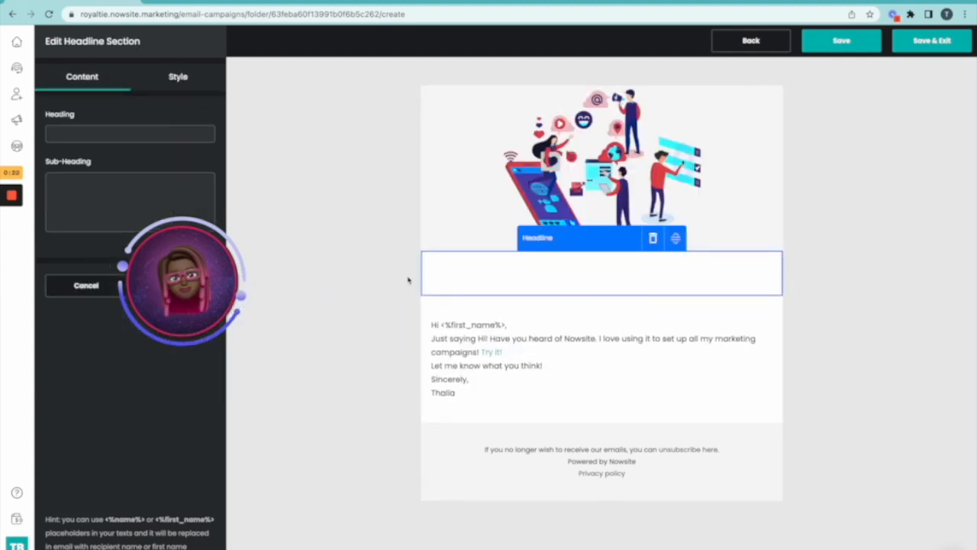
{"action": "left_click", "coordinate": [653, 238]}
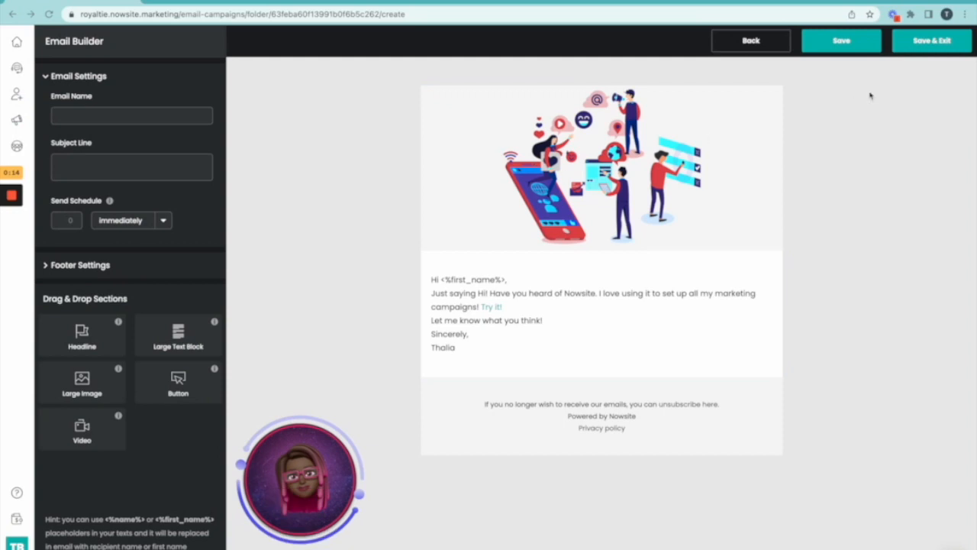
Name the email "Now" and set its subject line to "Join"
{"action": "left_click", "coordinate": [924, 43]}
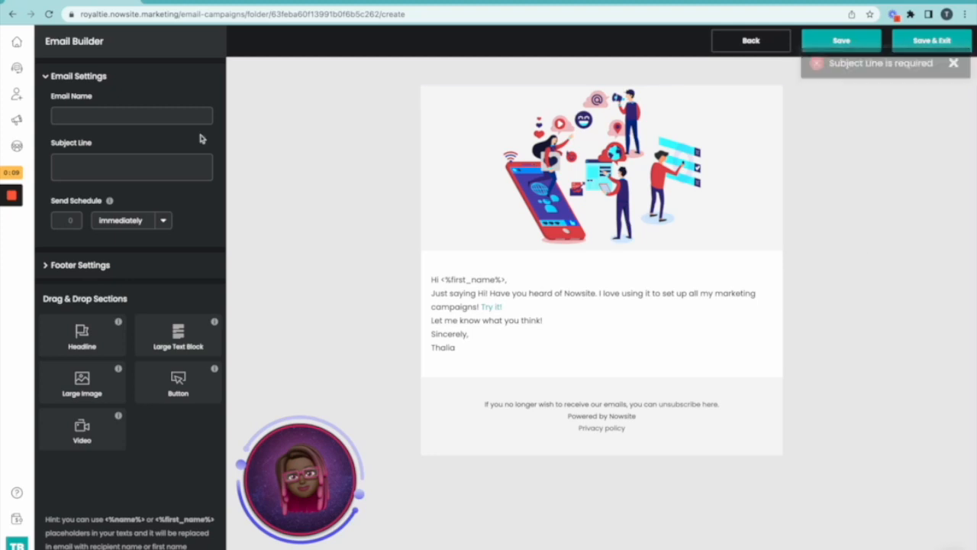
{"action": "left_click", "coordinate": [146, 114]}
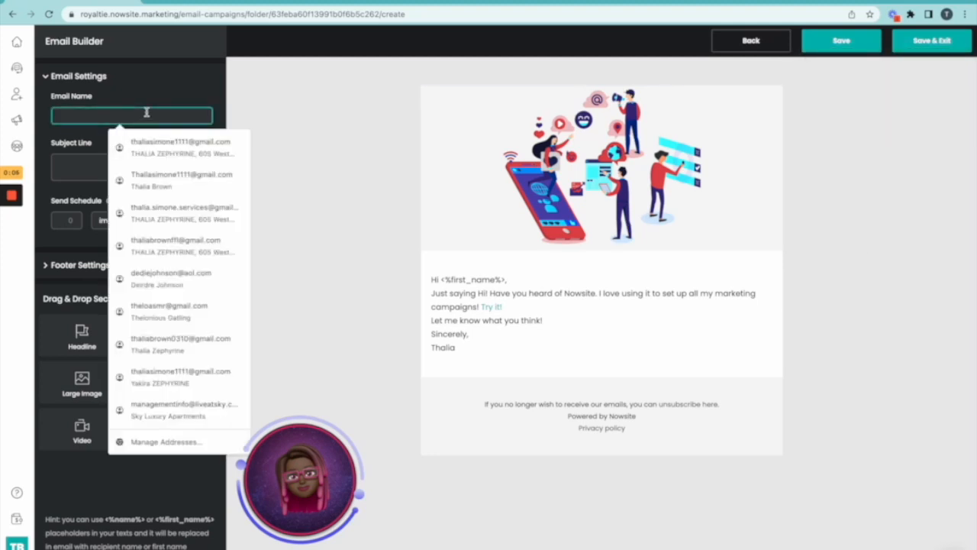
{"action": "type", "text": "Now"}
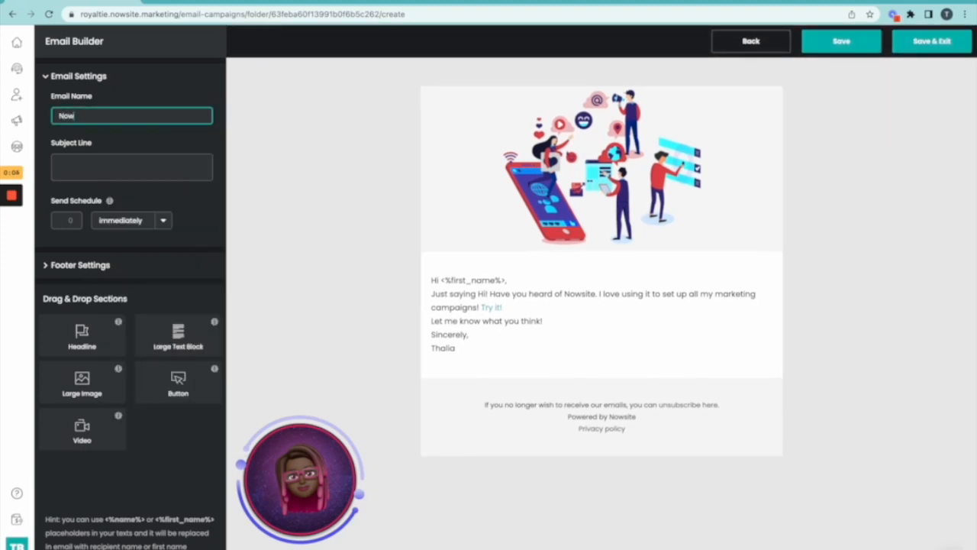
{"action": "left_click", "coordinate": [127, 166]}
{"action": "type", "text": "Jo"}
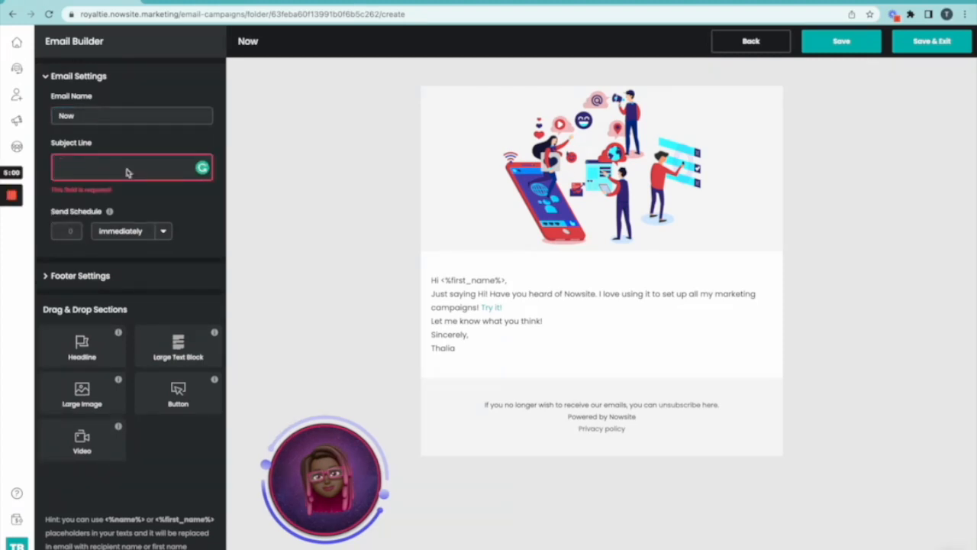
{"action": "type", "text": "Join"}
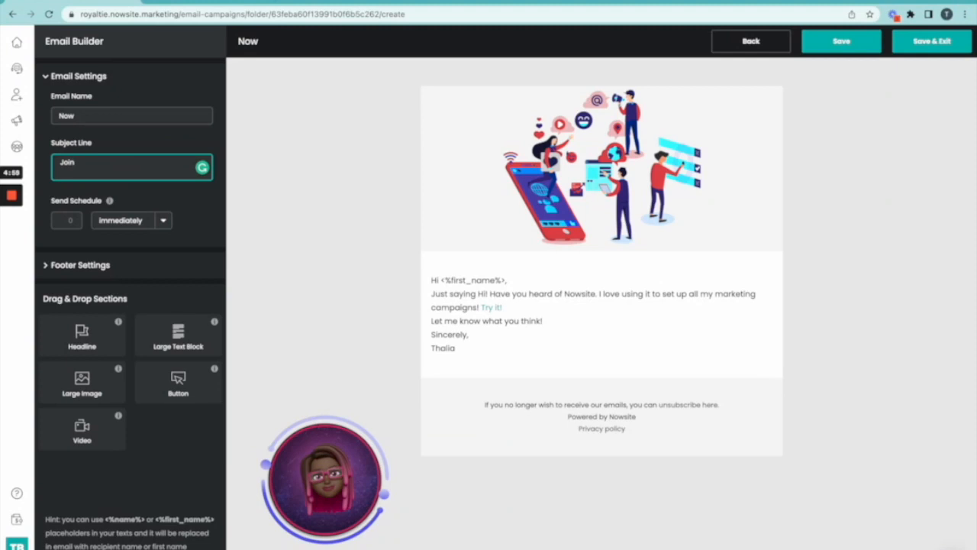
{"action": "left_click", "coordinate": [287, 348]}
{"action": "mouse_move", "coordinate": [355, 449]}
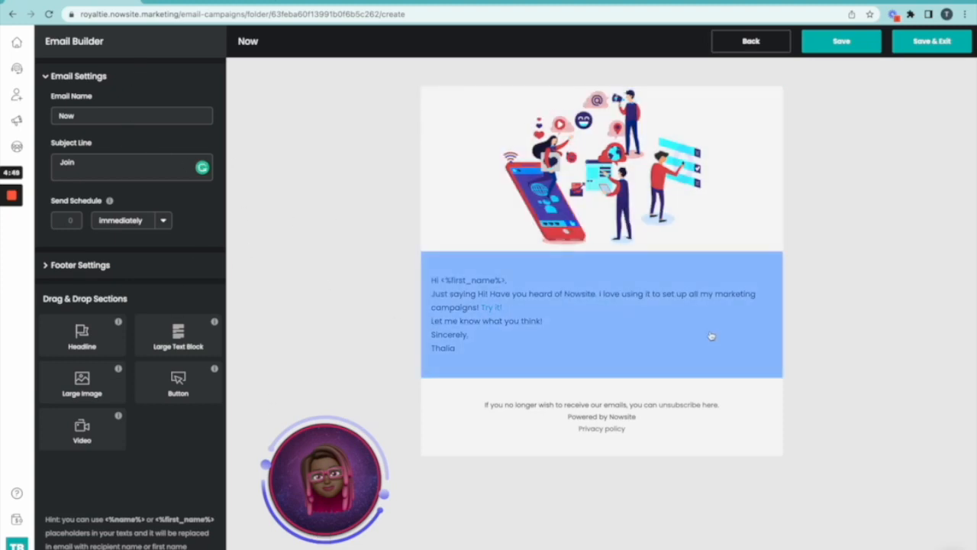
Save and exit the finished email, and save and exit the Nowsite campaign that contains it
{"action": "left_click", "coordinate": [932, 39]}
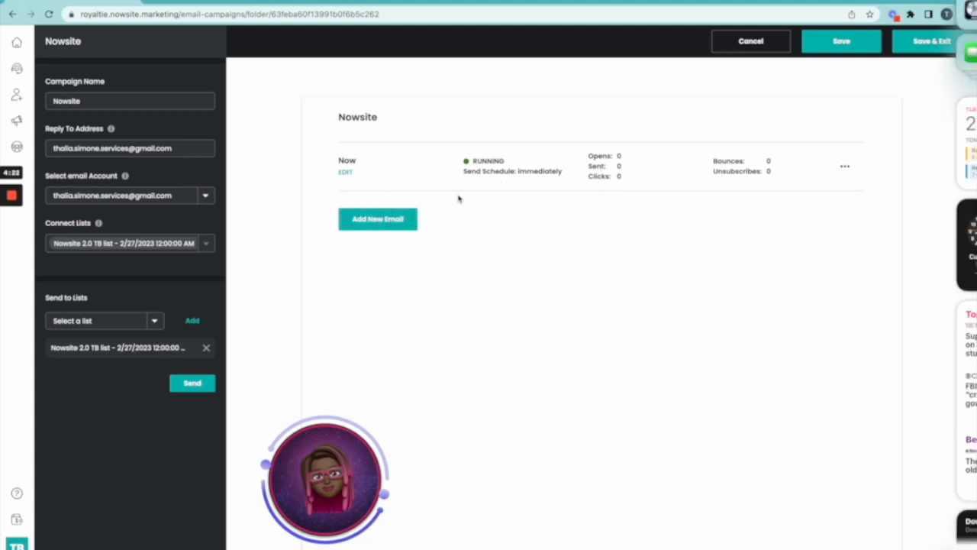
{"action": "left_click", "coordinate": [625, 174]}
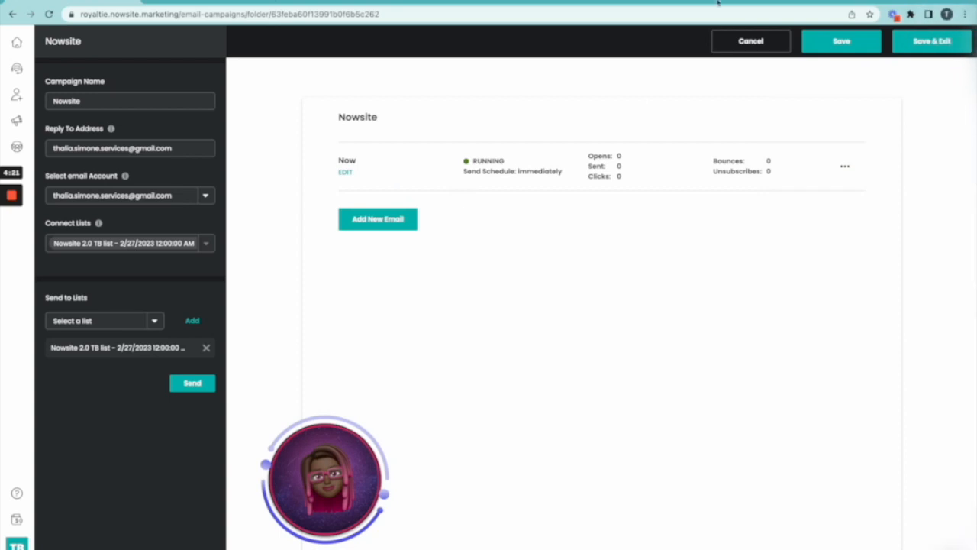
{"action": "left_click", "coordinate": [920, 42]}
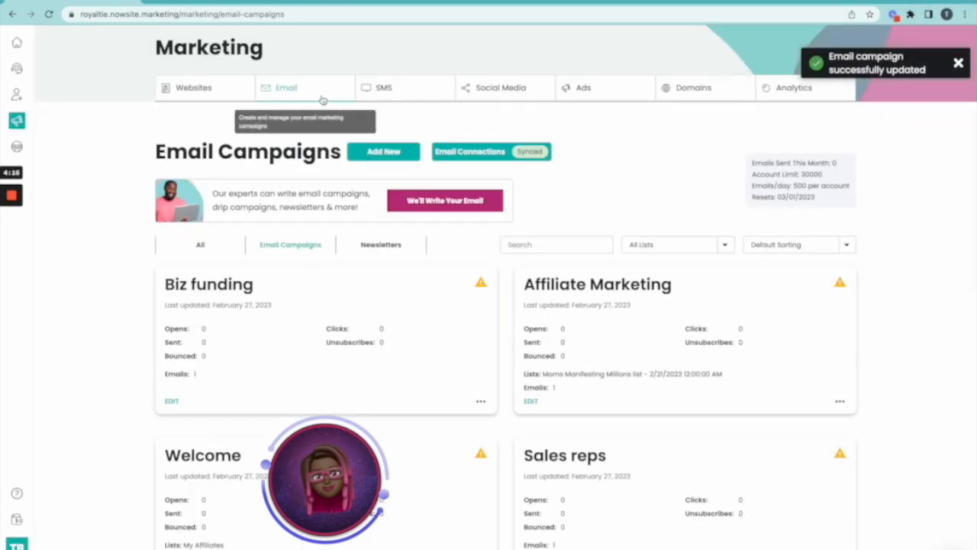
Filter all contacts by the list "Nowsite 2.0 TB list - 2/27/2023 12:00:00 AM"
{"action": "left_click", "coordinate": [17, 94]}
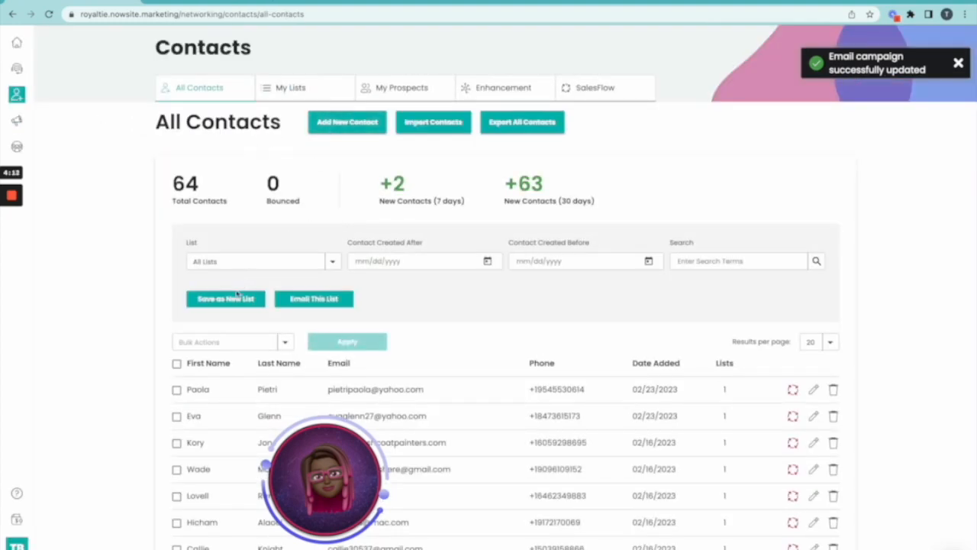
{"action": "left_click", "coordinate": [282, 264]}
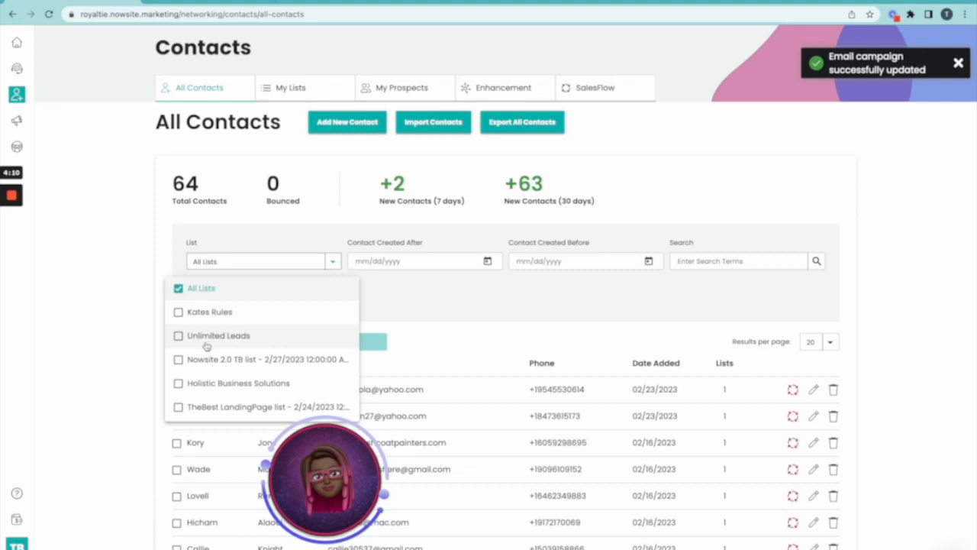
{"action": "left_click", "coordinate": [222, 359]}
{"action": "left_click", "coordinate": [412, 314]}
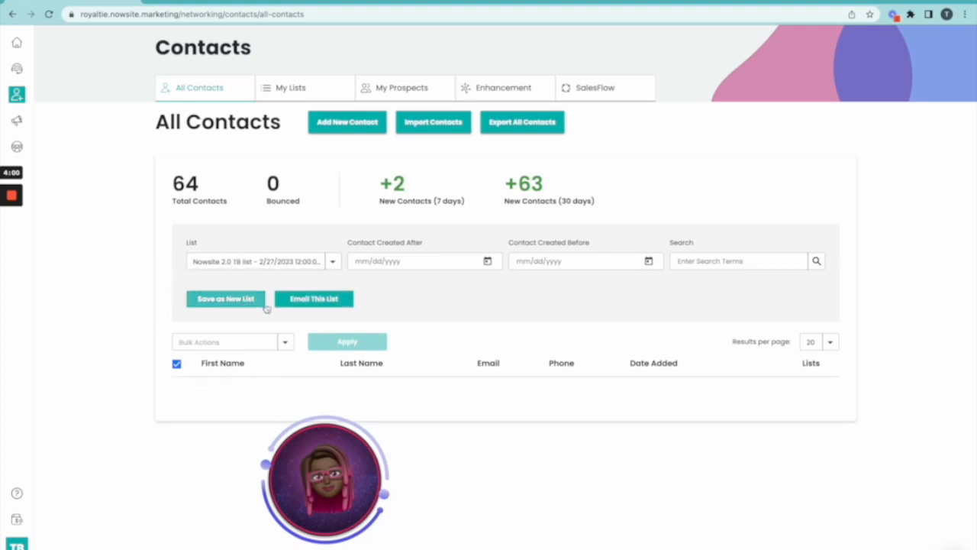
Email the filtered contact list with the Nowsite campaign, including its "Now" email
{"action": "left_click", "coordinate": [324, 304]}
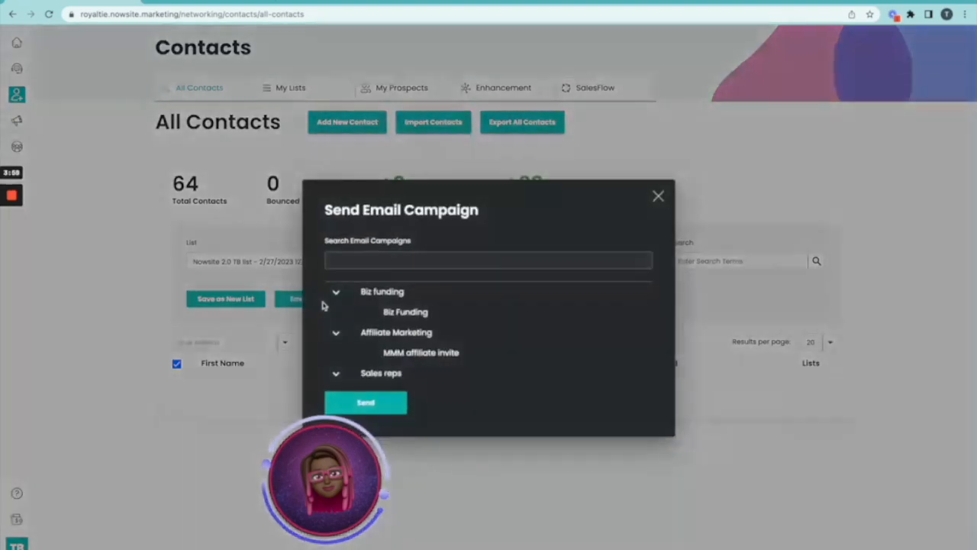
{"action": "scroll", "coordinate": [360, 373], "scroll_direction": "down", "scroll_amount": 3}
{"action": "left_click", "coordinate": [383, 375]}
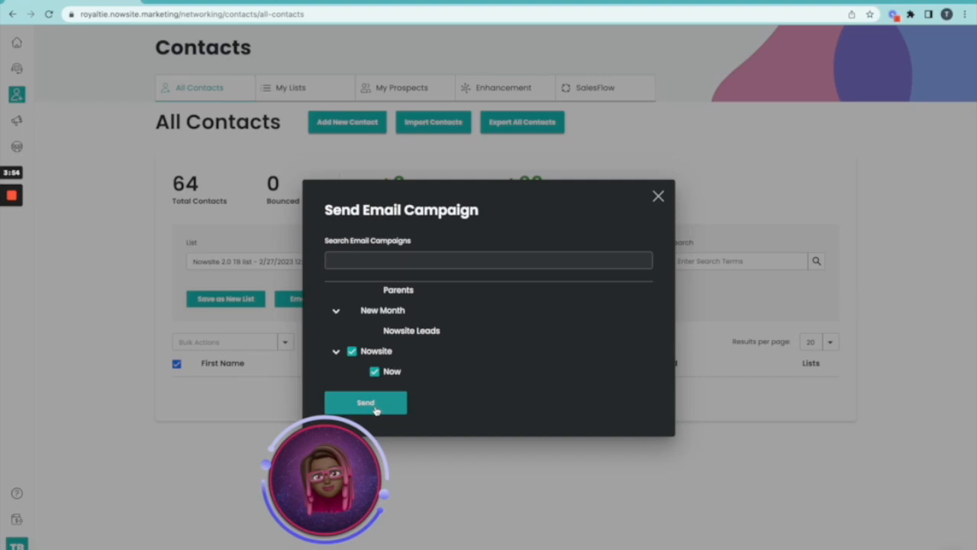
{"action": "left_click", "coordinate": [366, 402]}
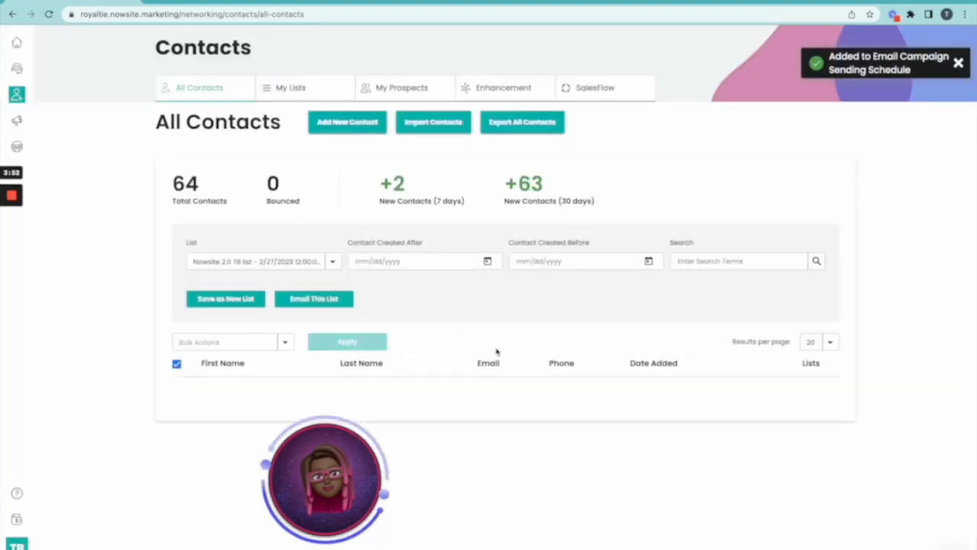